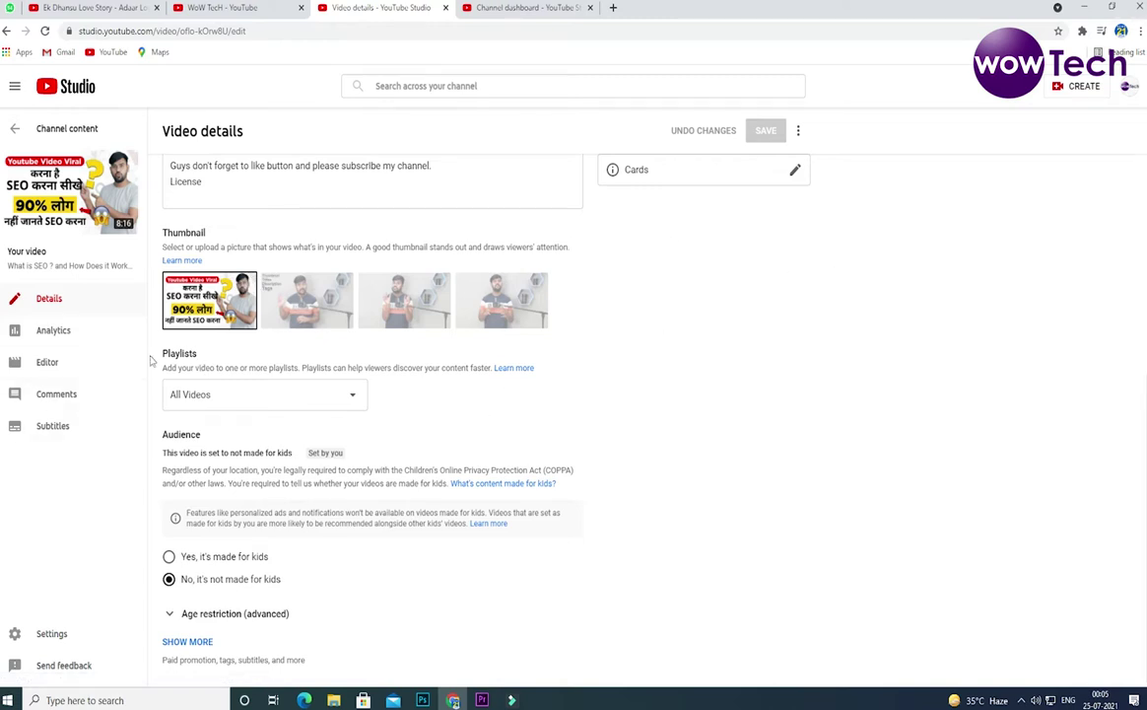
Set the video's audience to "No, it's not made for kids"
double_click(183, 434)
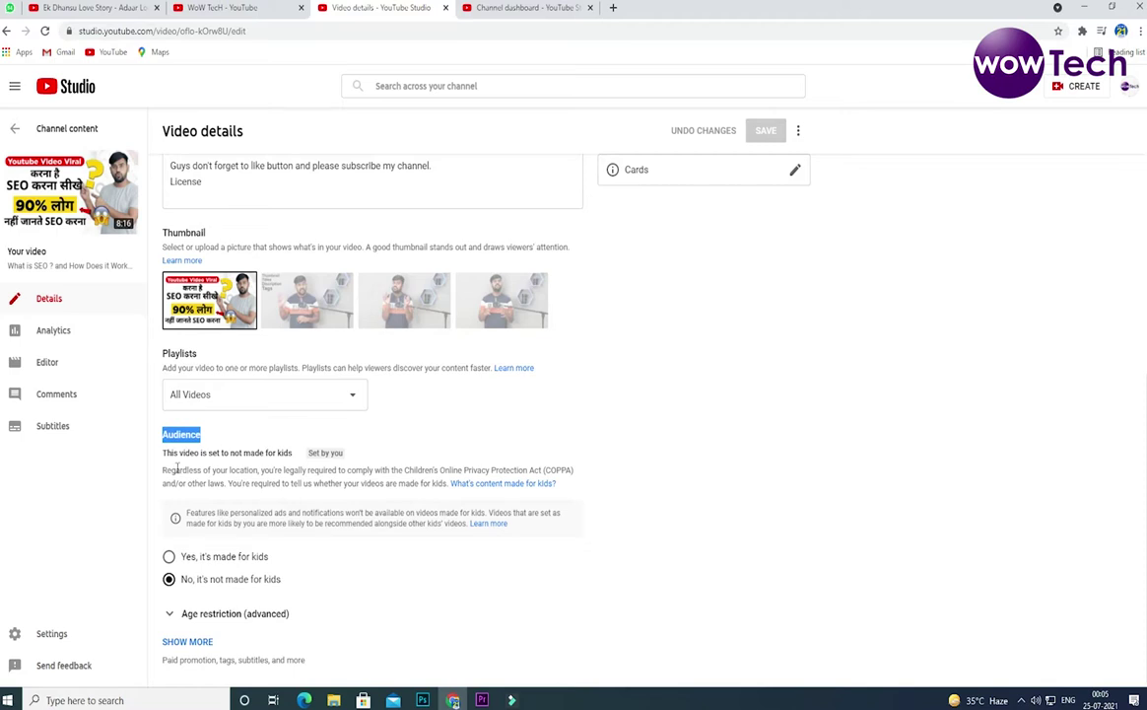
click(314, 441)
click(170, 558)
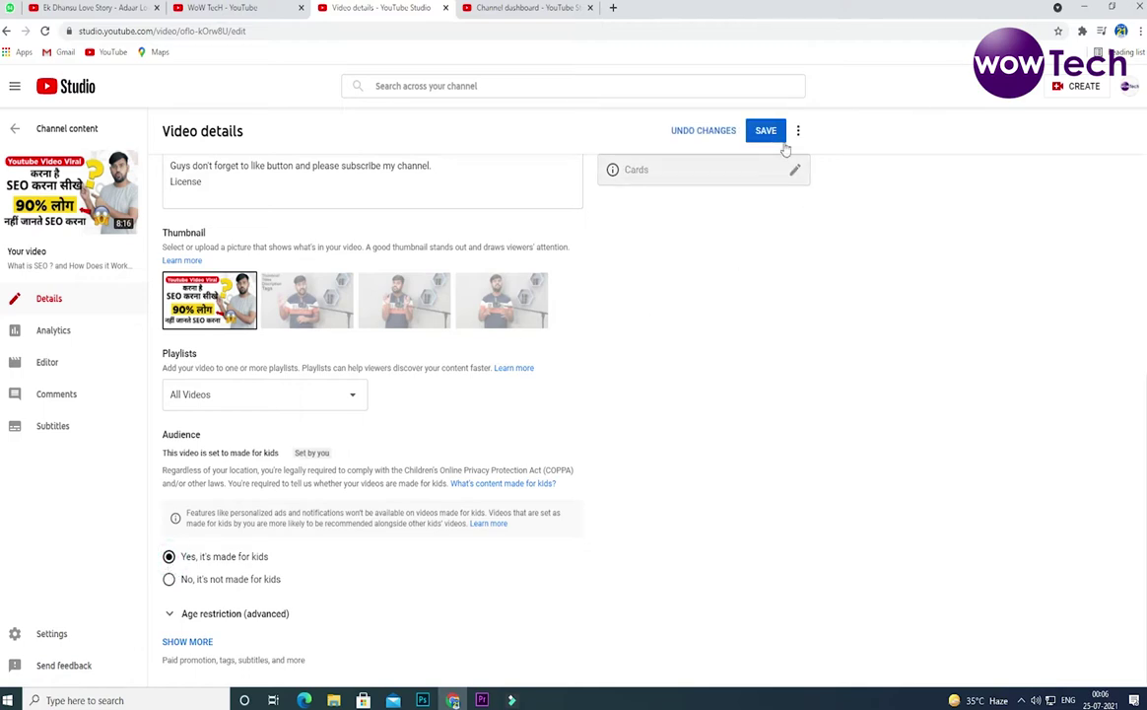
click(170, 581)
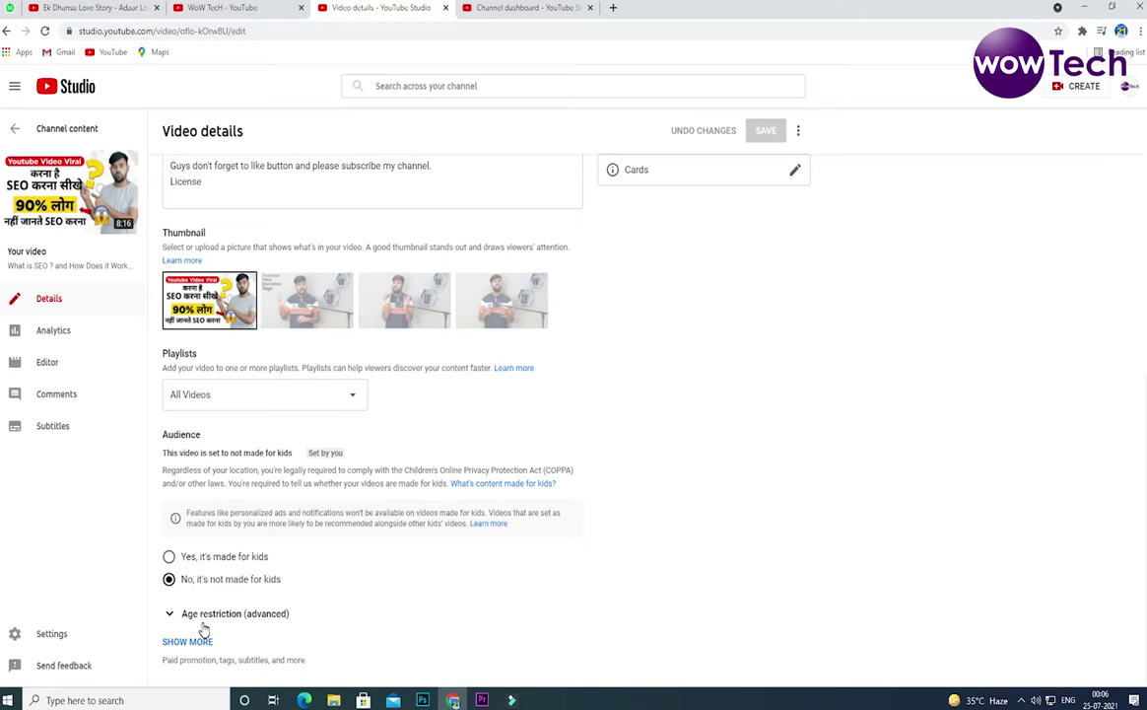
Expand the advanced age restriction options and choose "No, don't restrict my video to viewers over 18 only"
click(170, 614)
scroll(330, 579, down, 2)
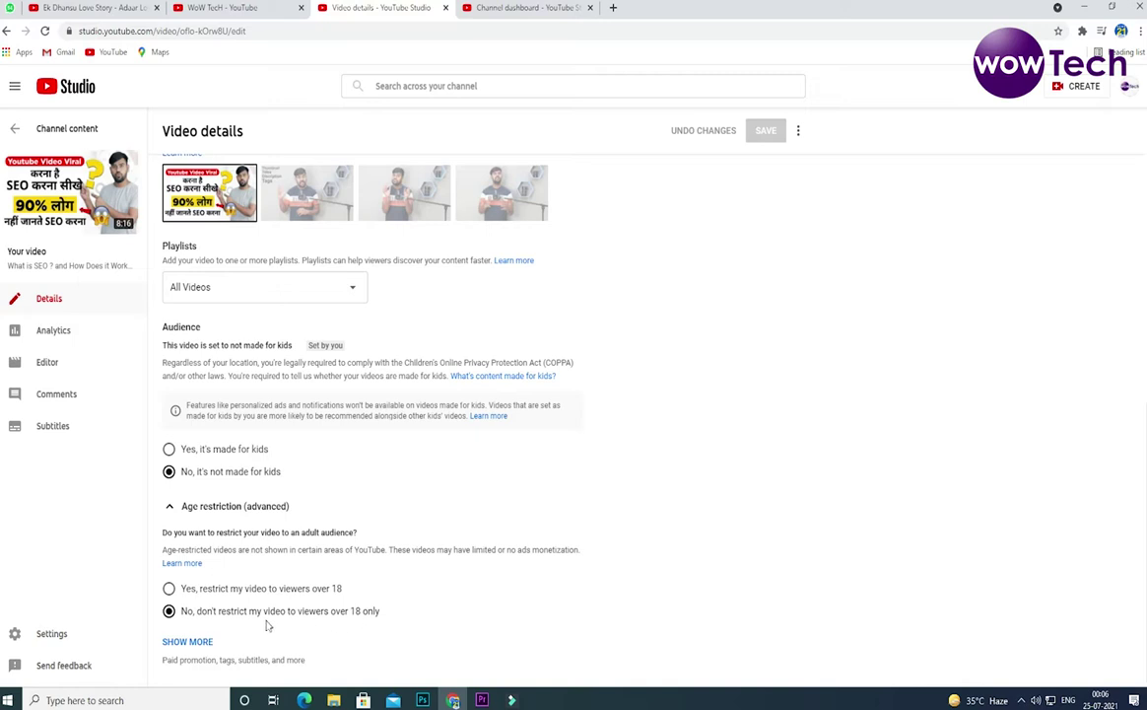
click(171, 612)
scroll(418, 548, up, 4)
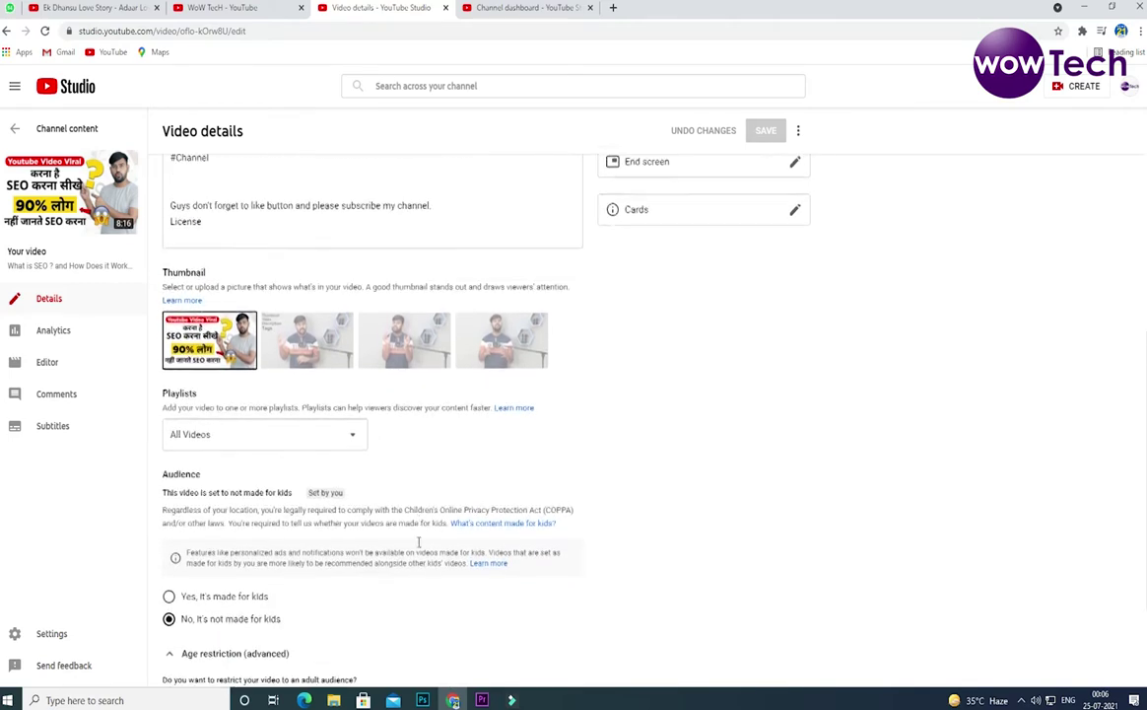
scroll(418, 542, up, 8)
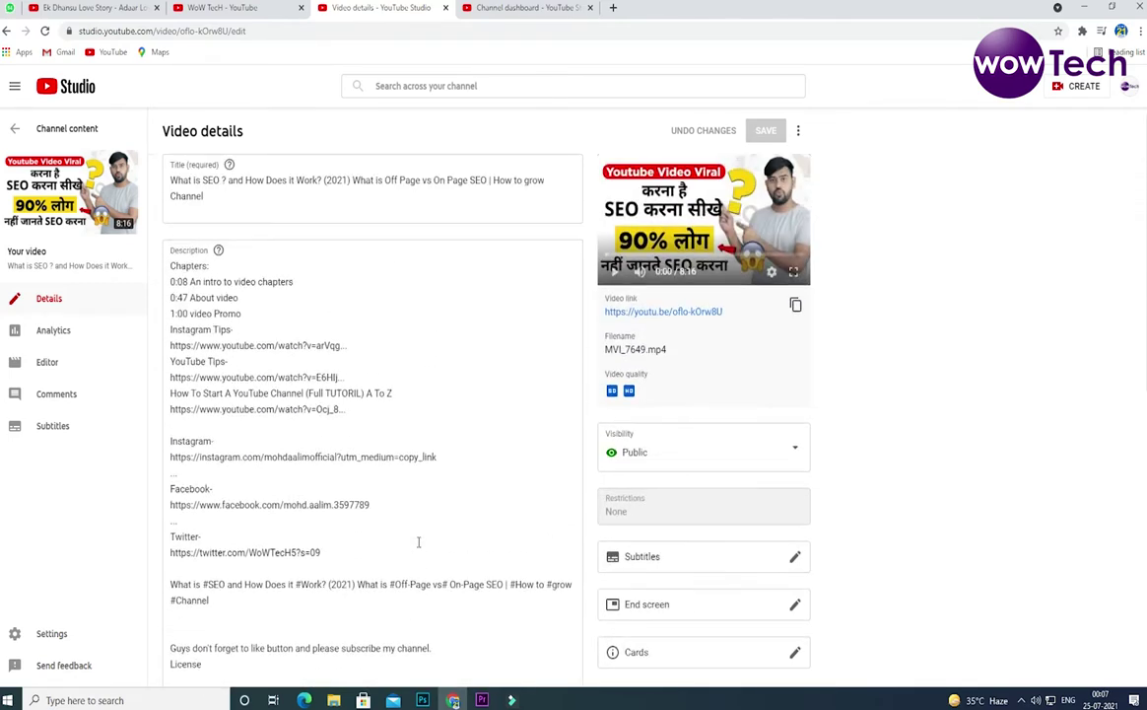
scroll(535, 500, down, 7)
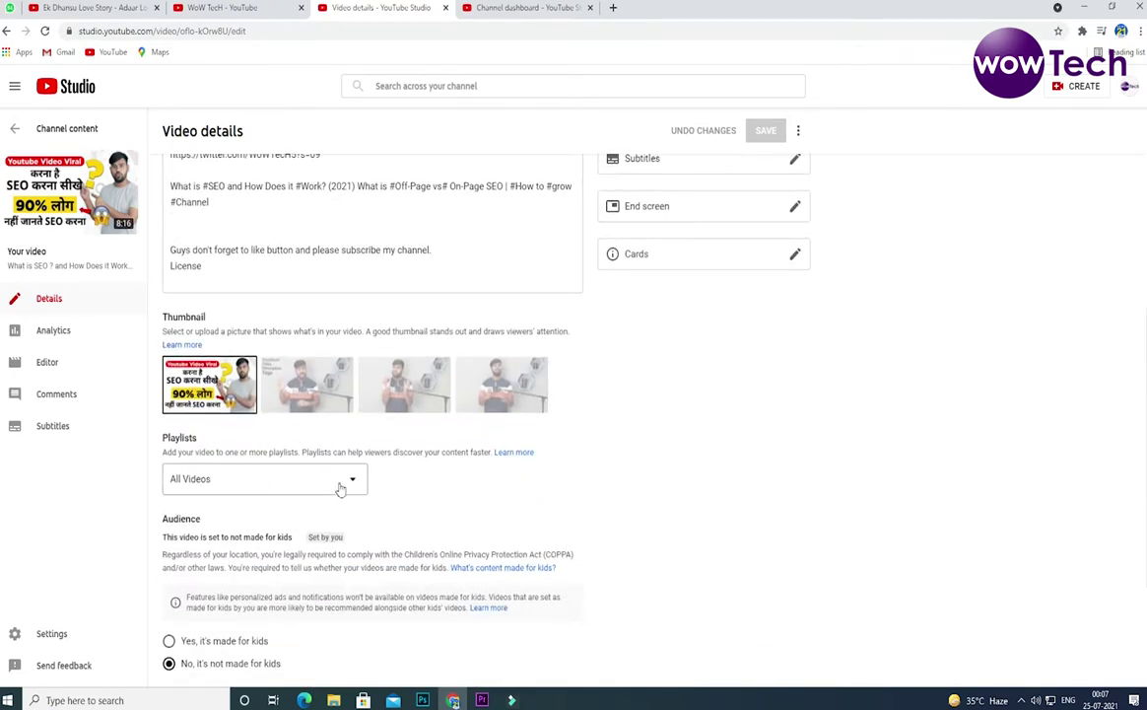
scroll(464, 468, up, 8)
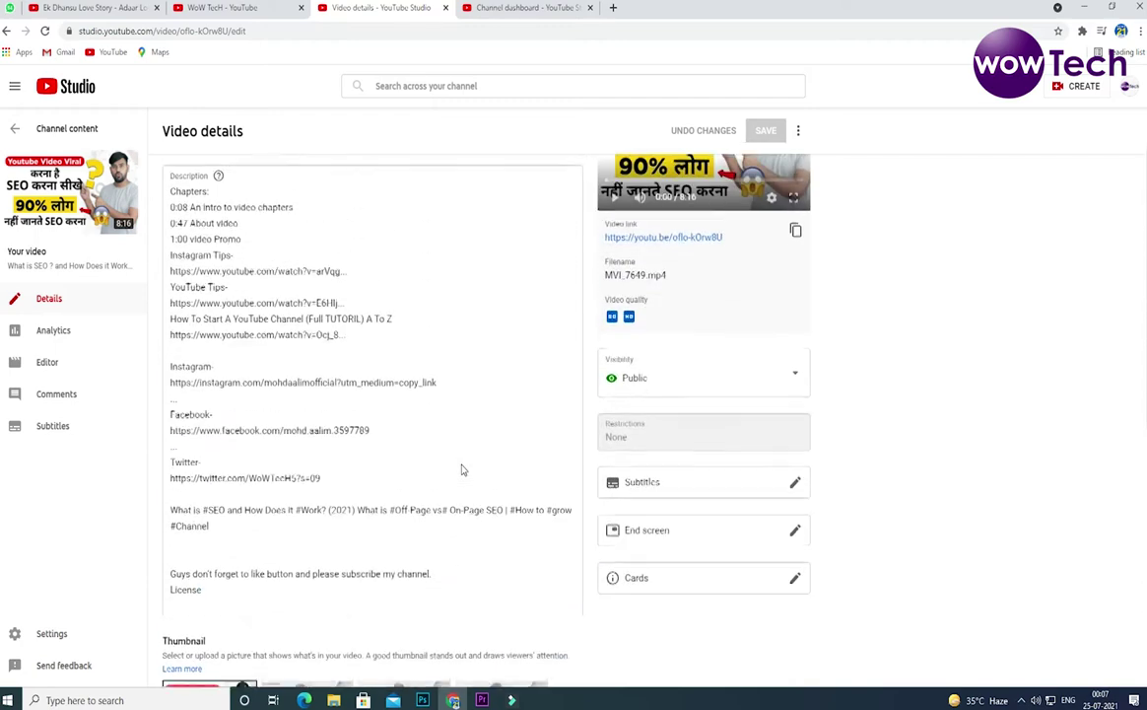
On the channel dashboard, set the license in the advanced upload defaults to Creative Commons - Attribution
click(495, 9)
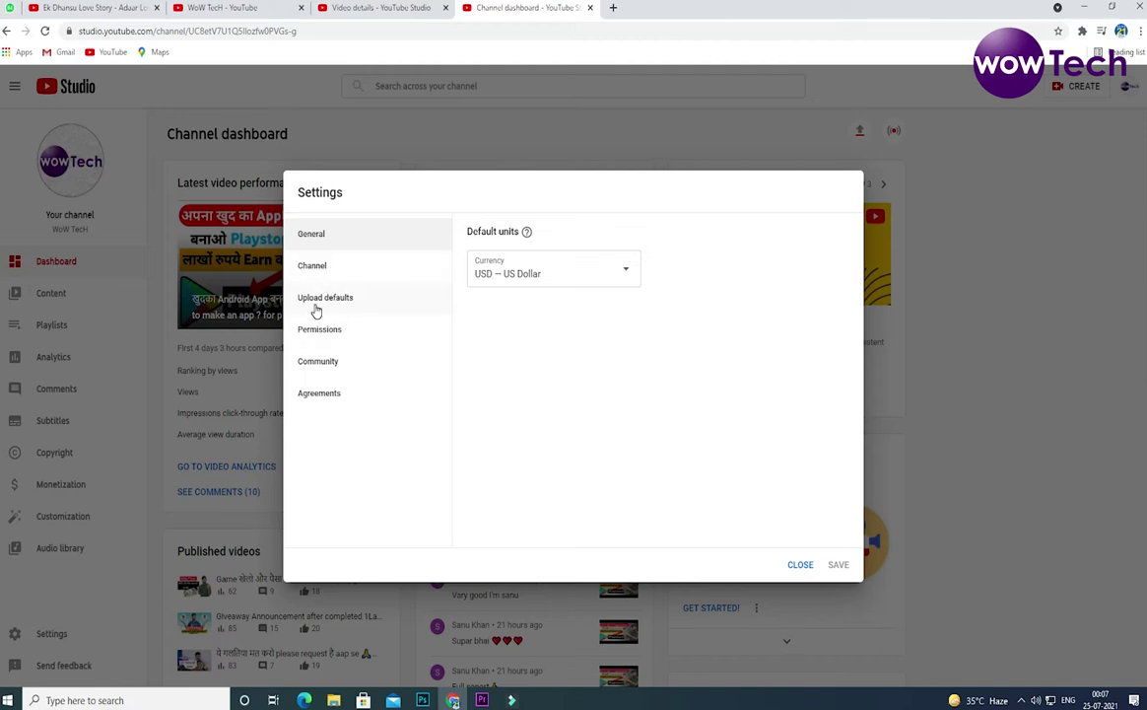
click(327, 302)
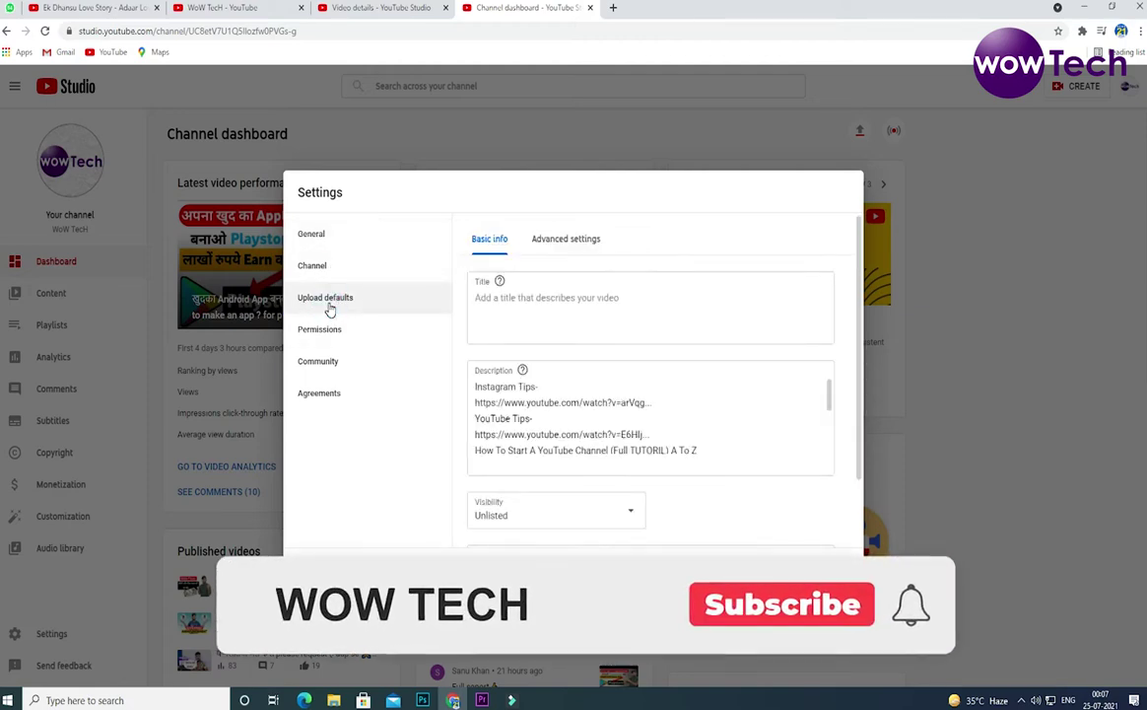
click(557, 242)
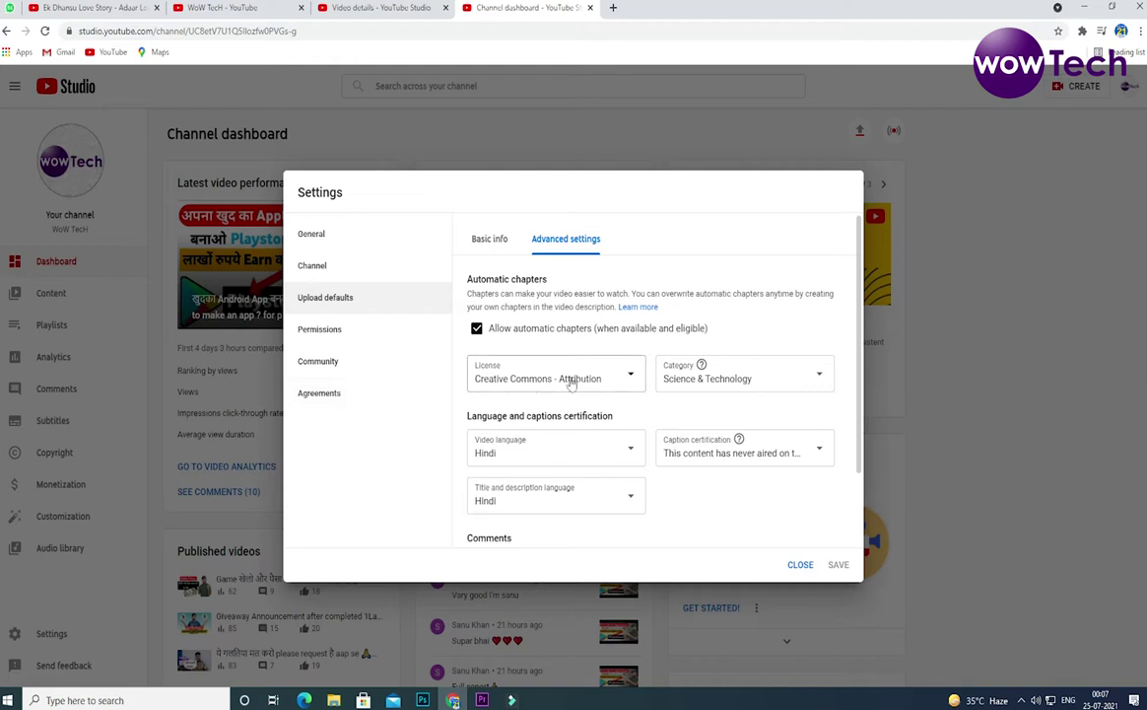
click(629, 375)
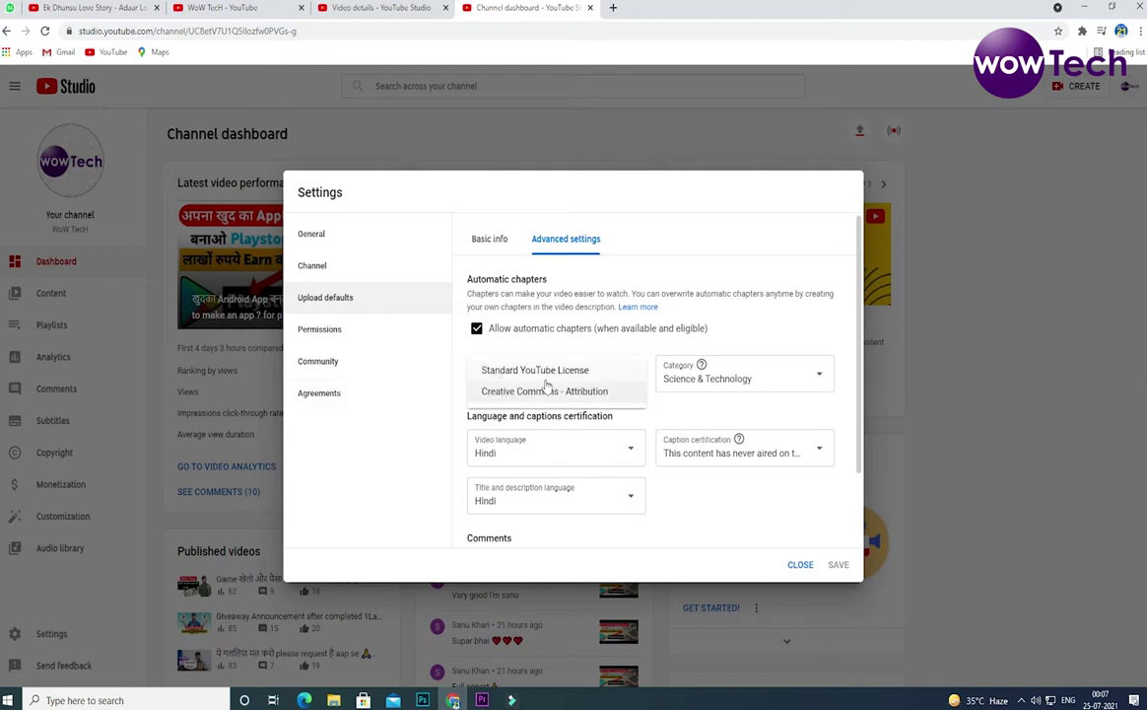
click(594, 399)
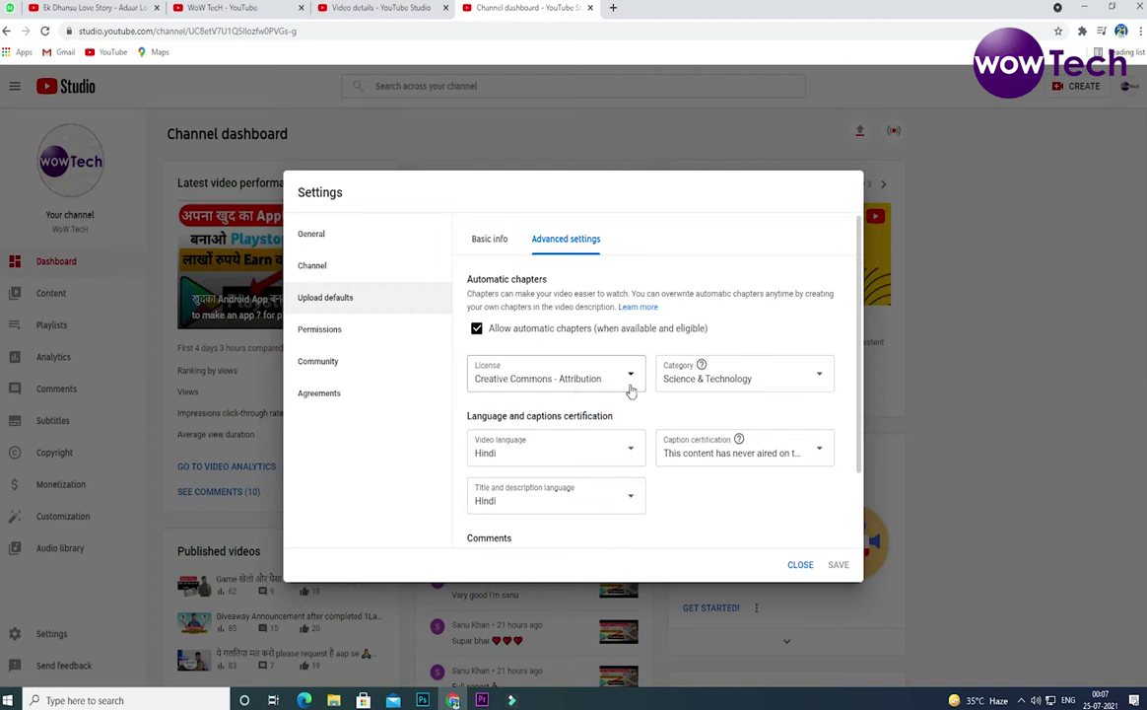
click(632, 382)
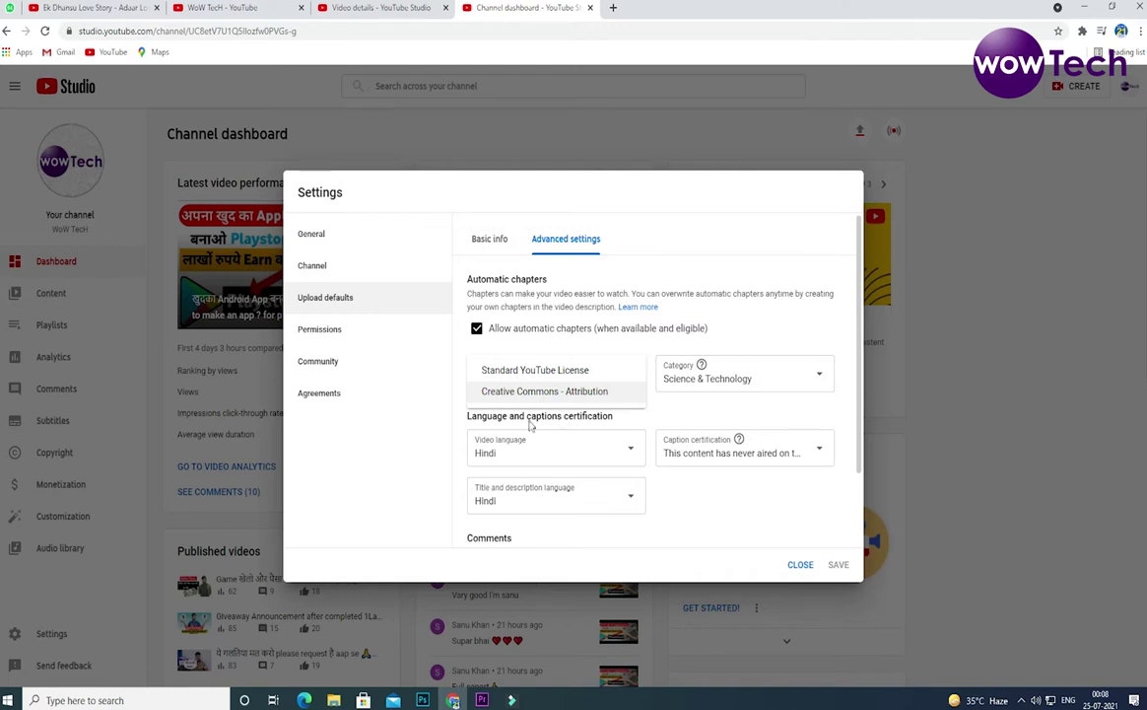
click(418, 431)
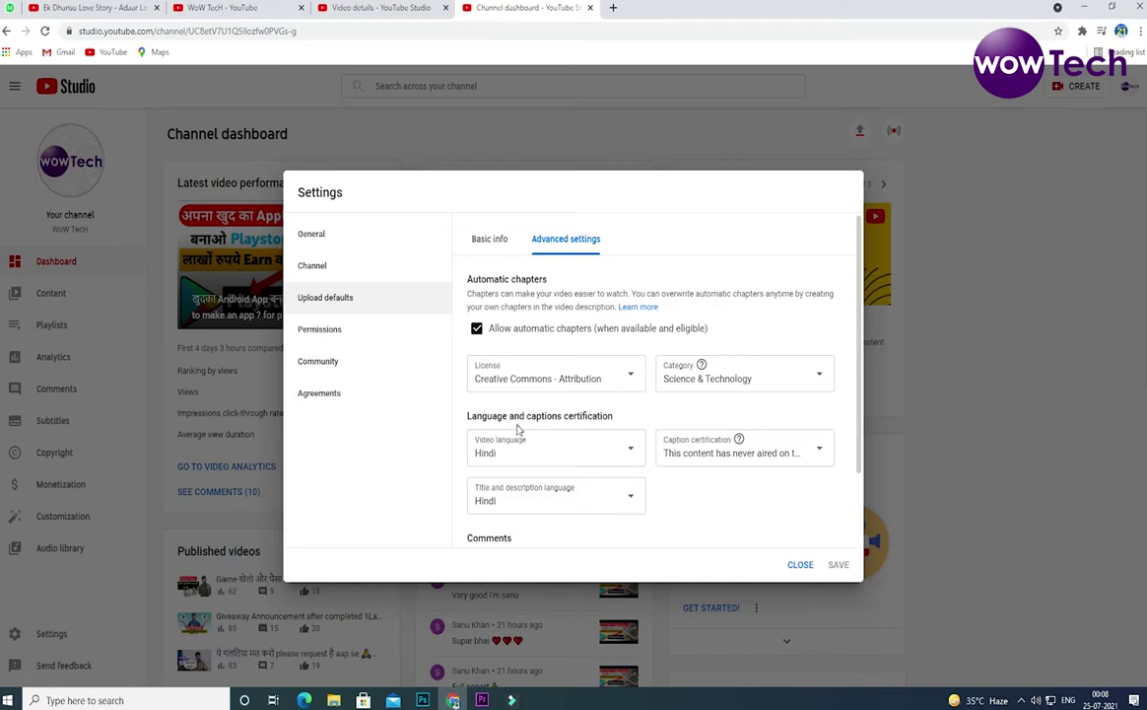
Look through the available default video languages without changing the selection
click(594, 452)
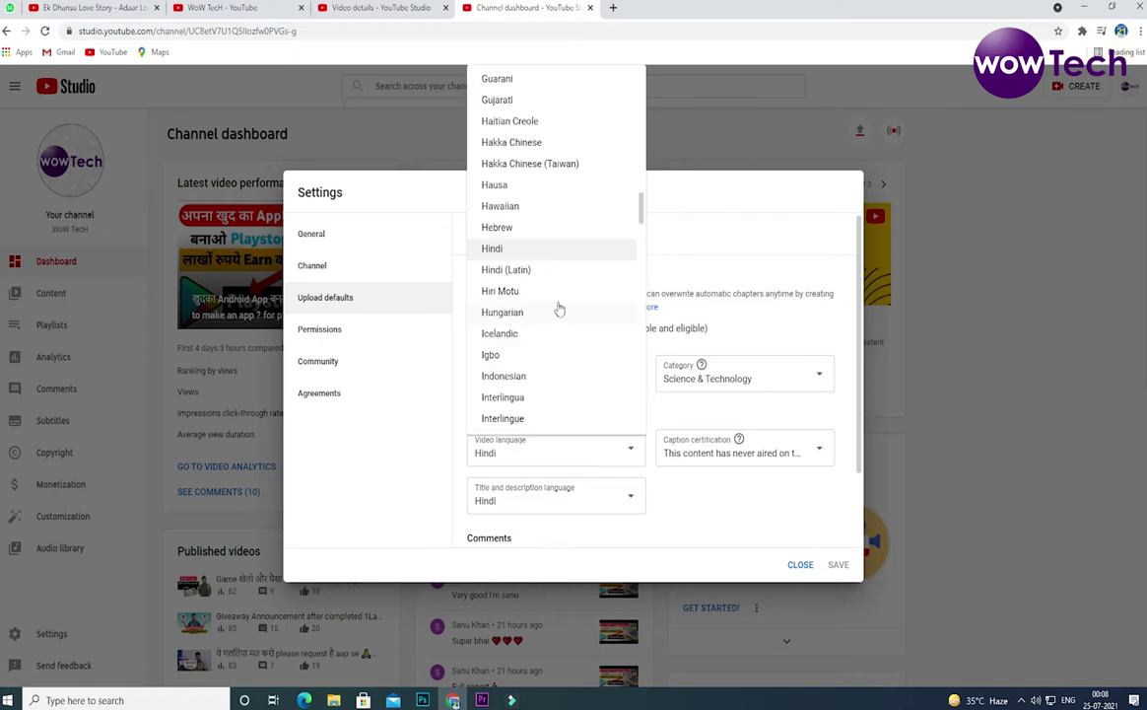
scroll(540, 299, down, 5)
scroll(540, 312, up, 3)
scroll(540, 312, up, 3)
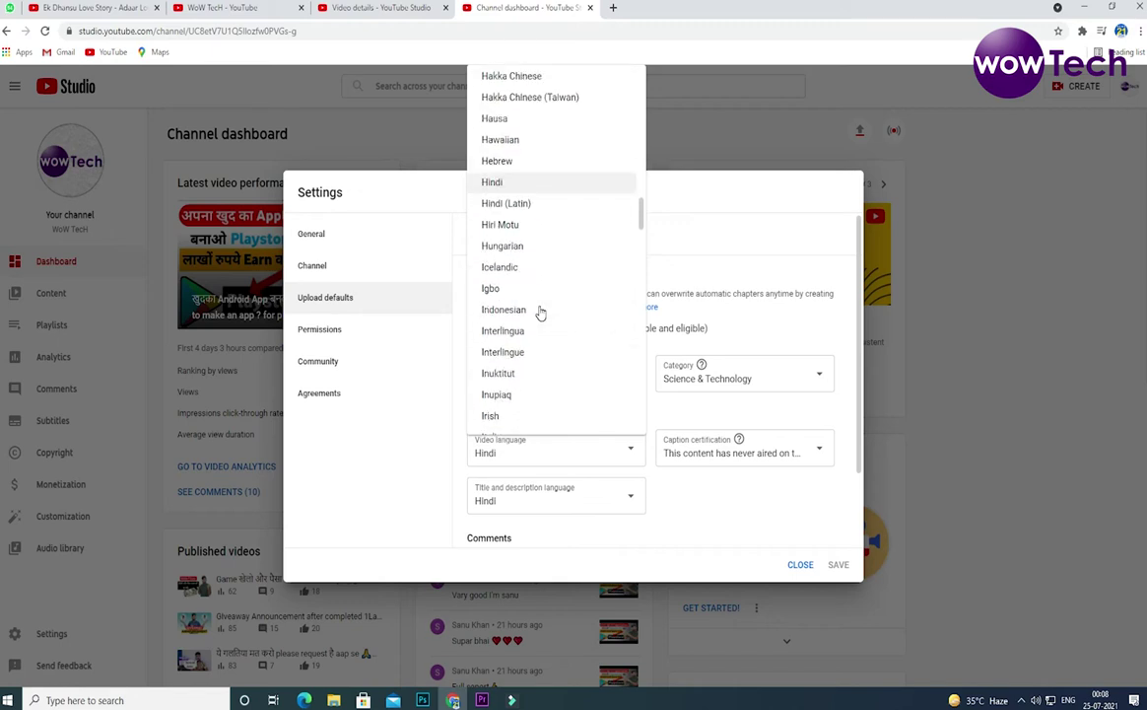
click(671, 201)
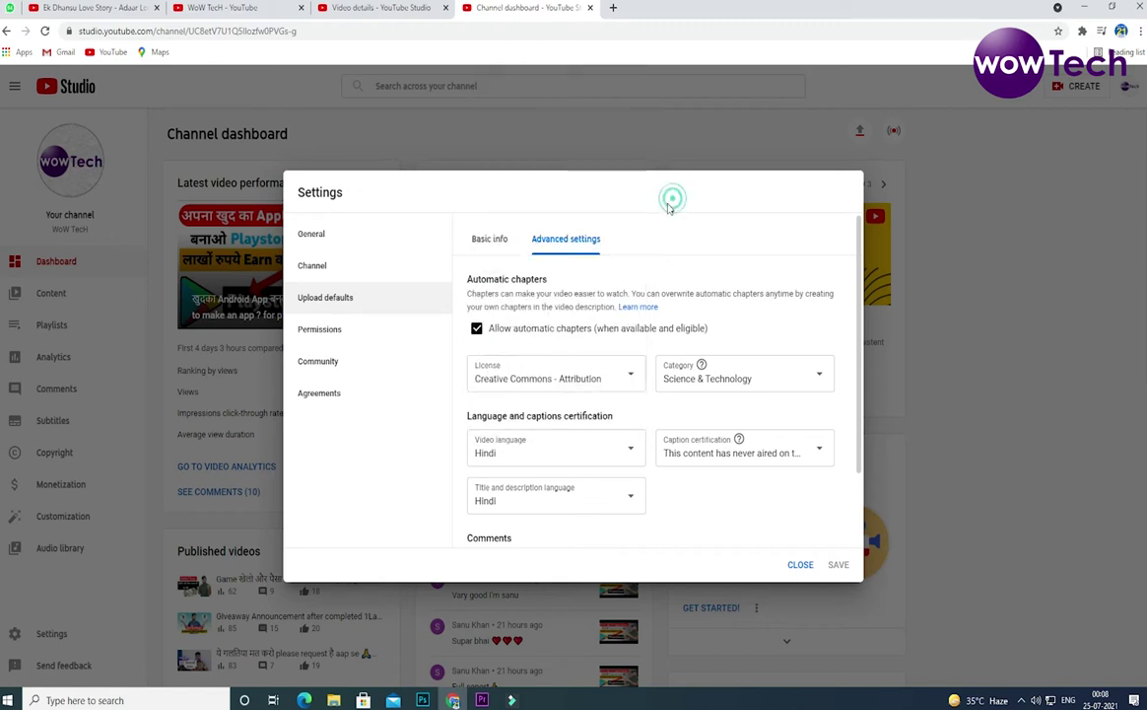
click(618, 454)
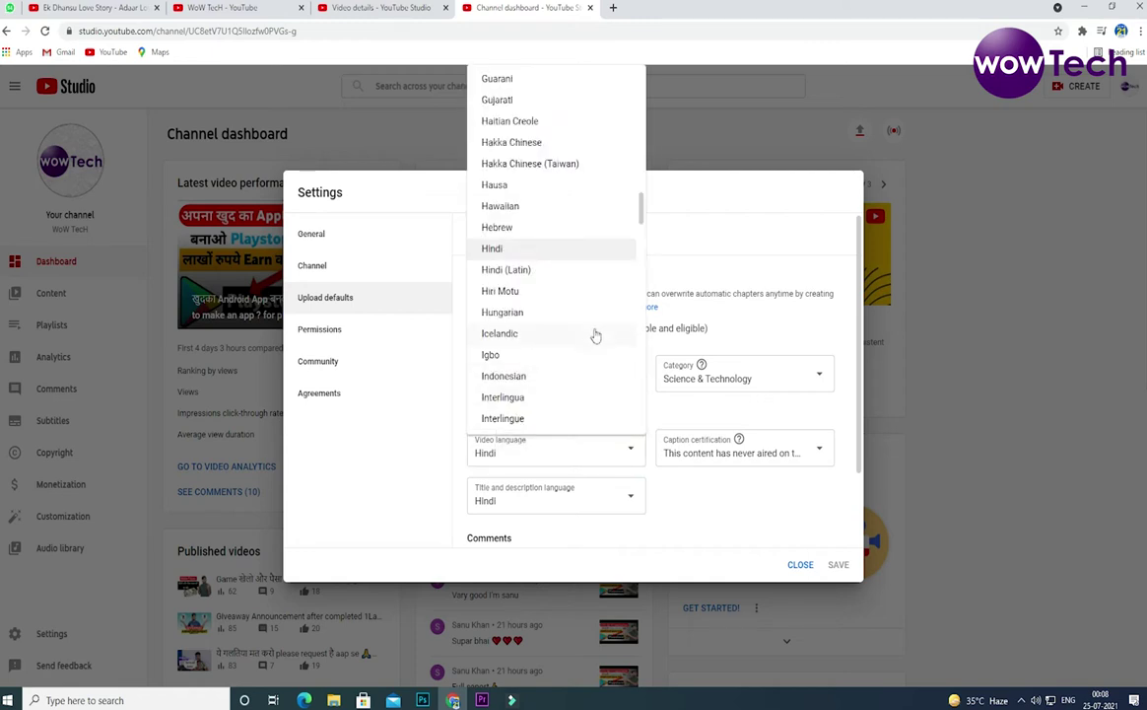
click(631, 453)
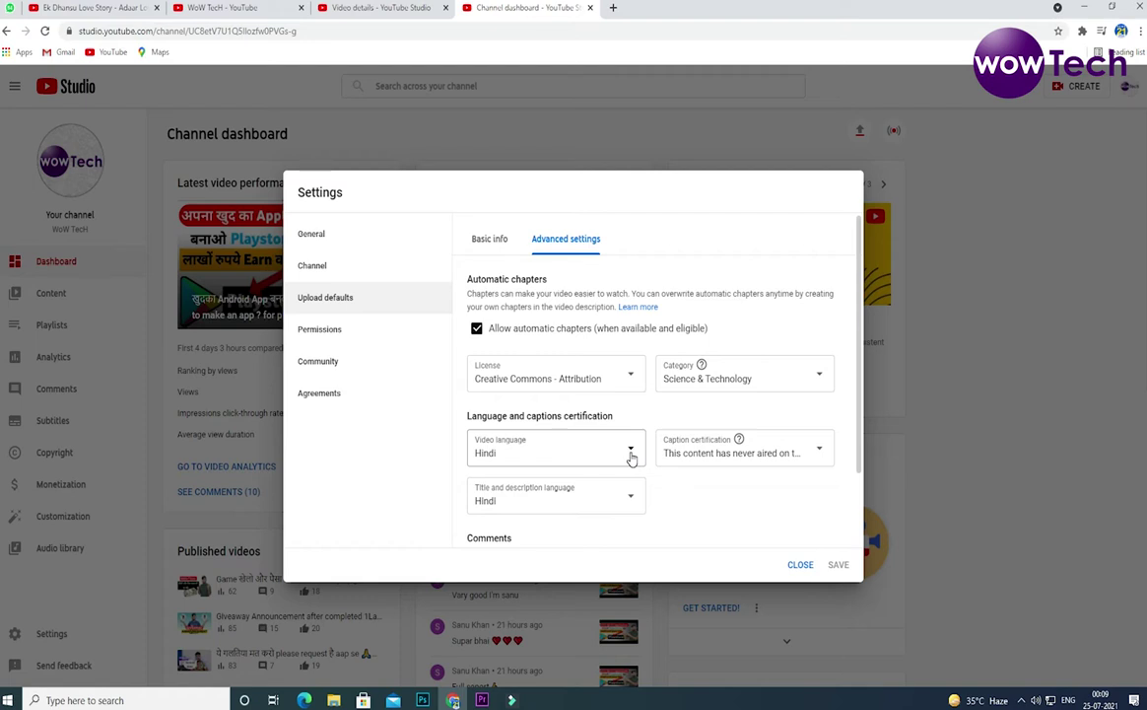
Look through the default video categories and set the category to Science & Technology
click(819, 387)
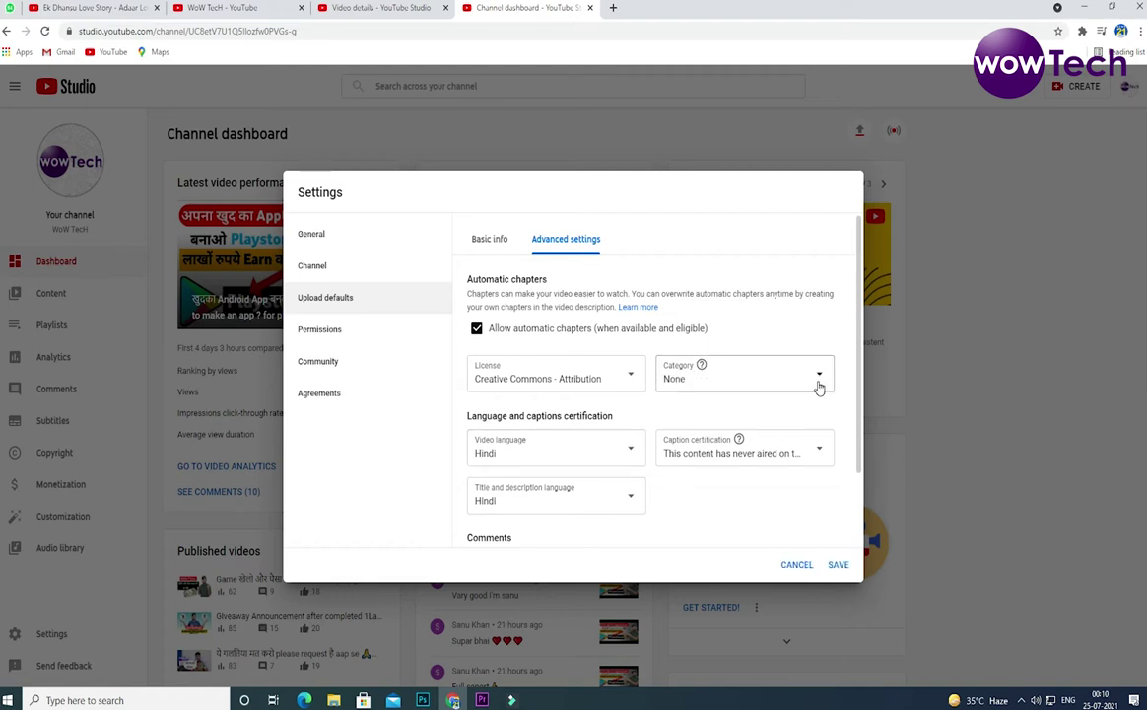
click(682, 384)
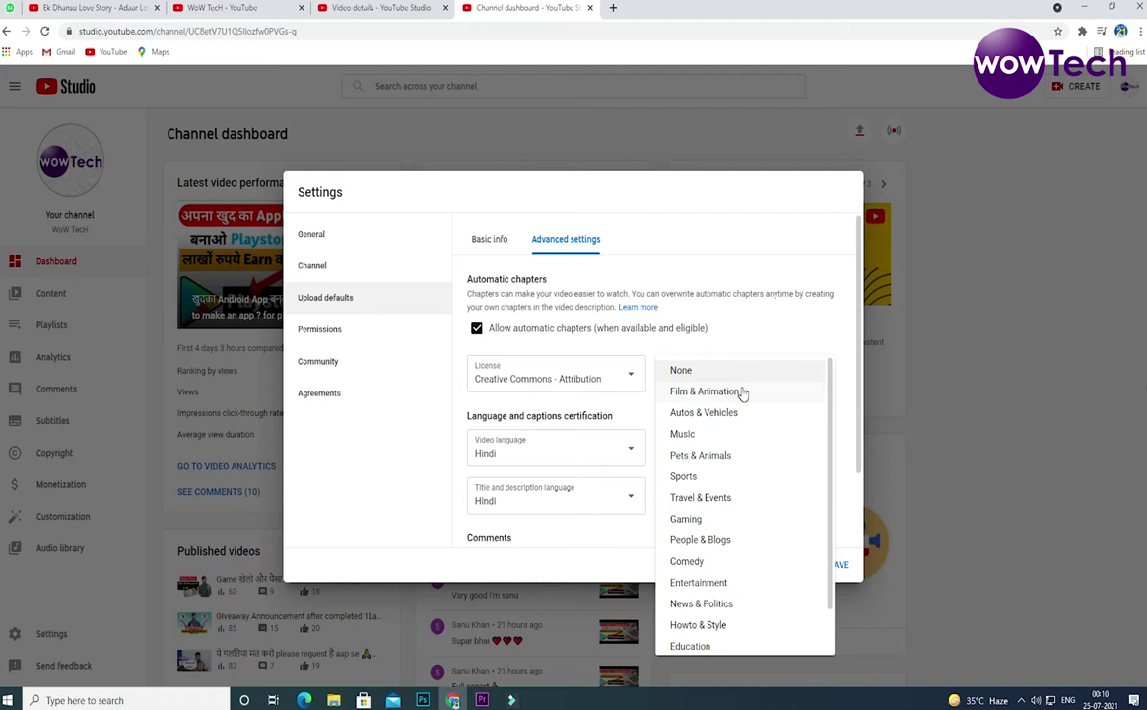
scroll(742, 393, down, 2)
scroll(739, 393, up, 2)
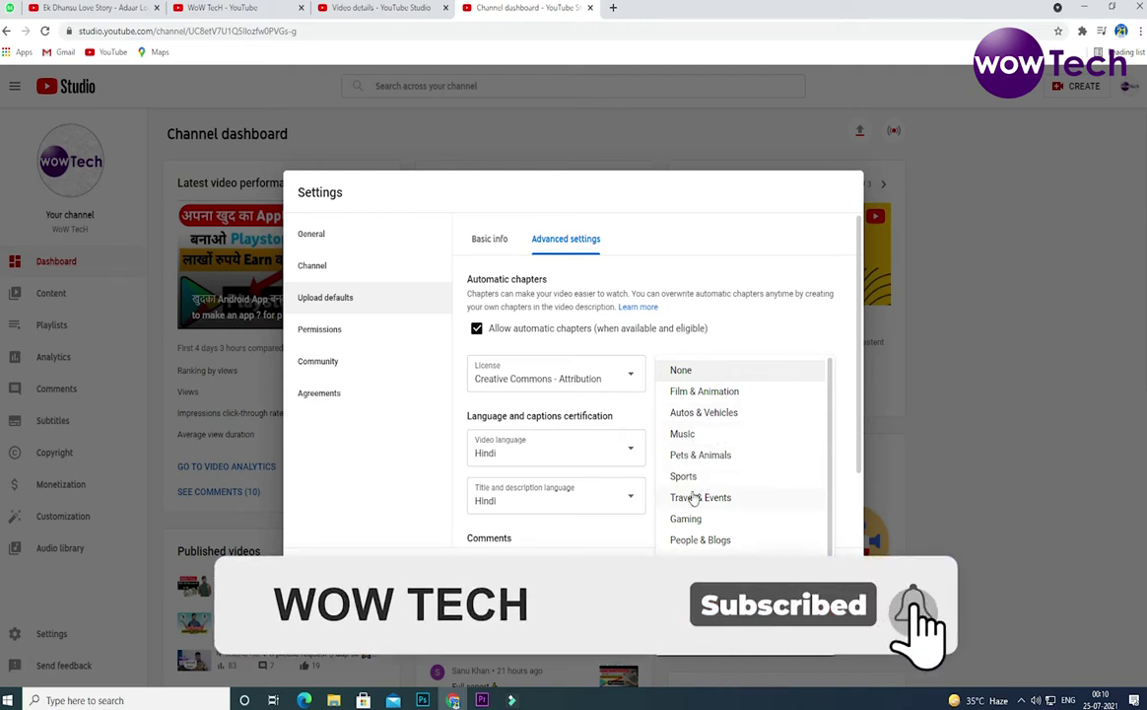
scroll(692, 523, down, 1)
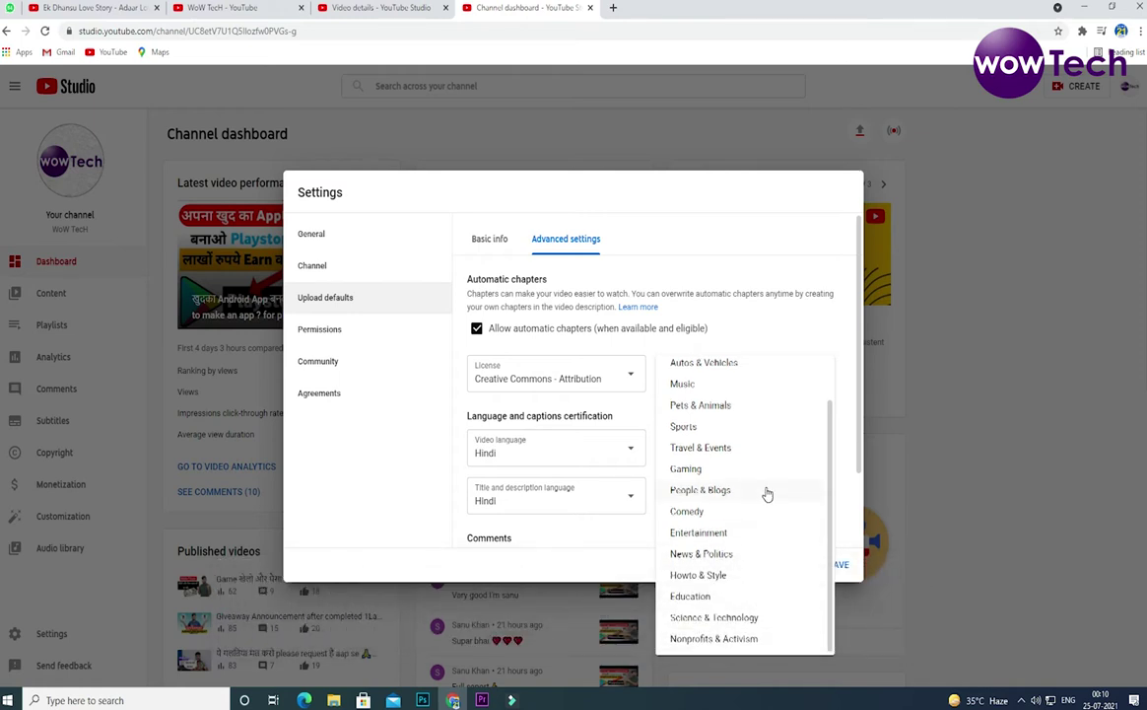
scroll(764, 493, up, 1)
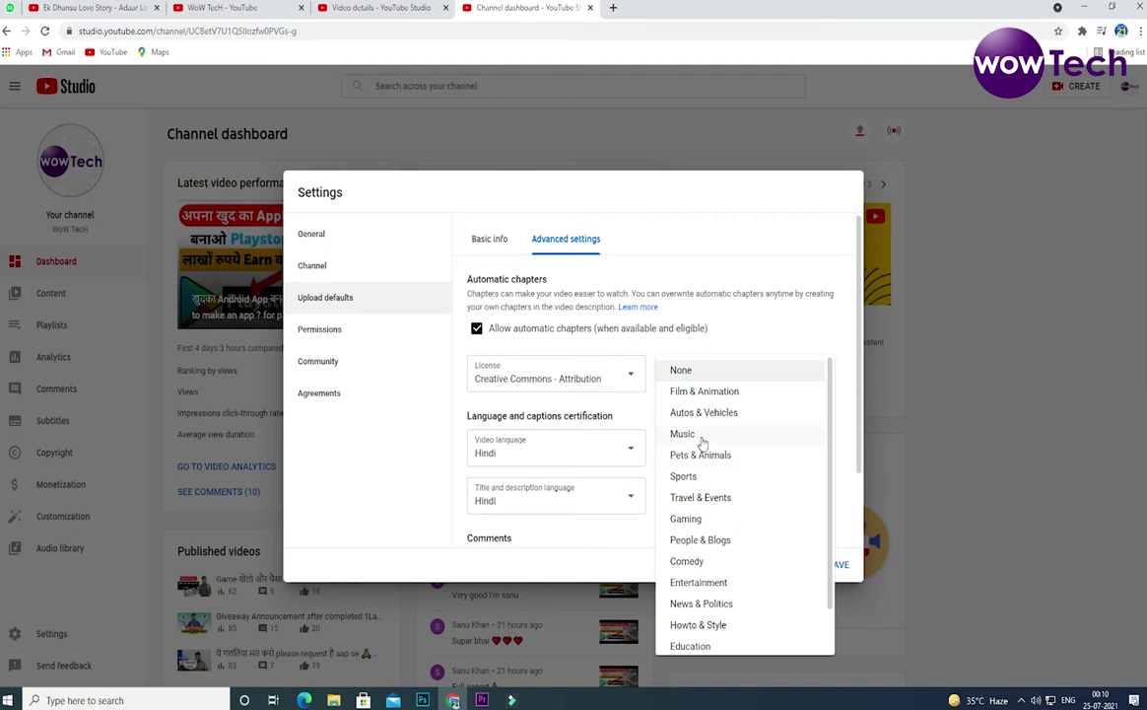
scroll(690, 451, down, 1)
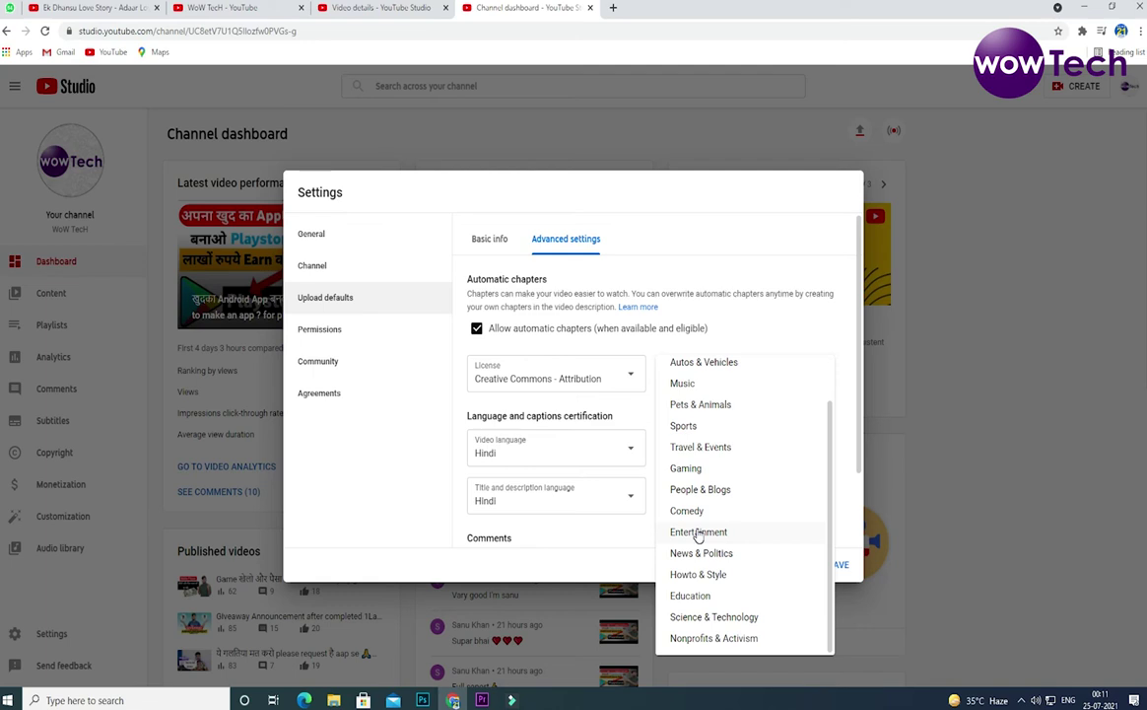
click(695, 616)
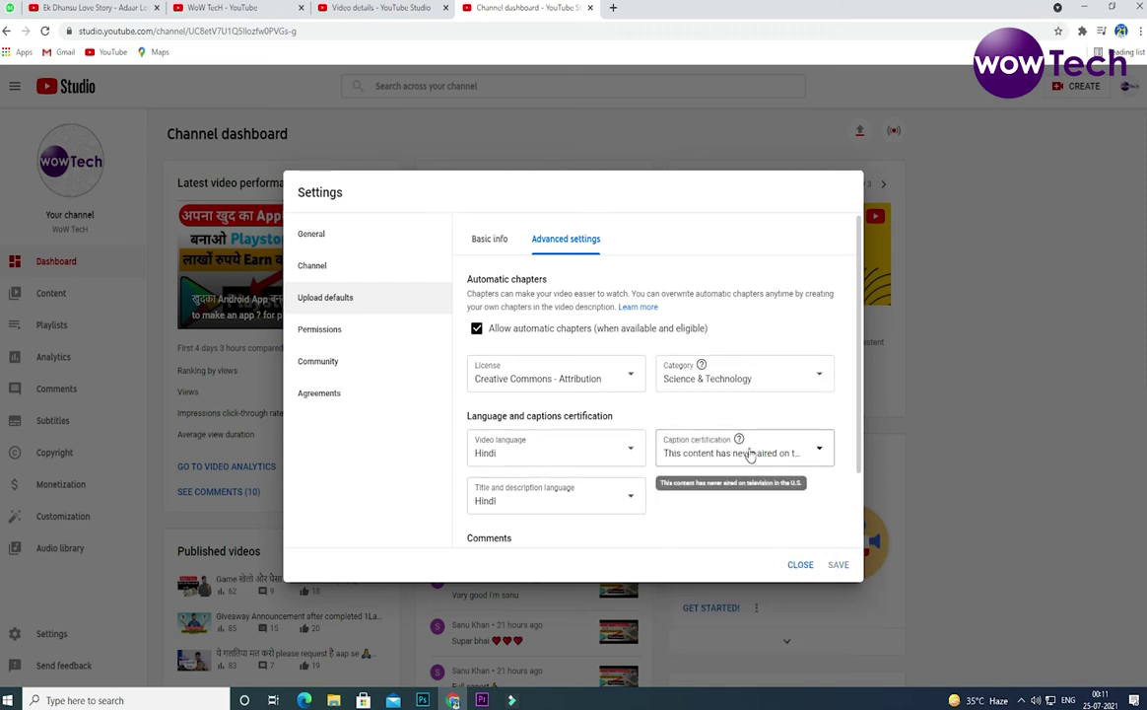
Set the default caption certification to None and save the upload defaults after reviewing the comment visibility choices
click(817, 450)
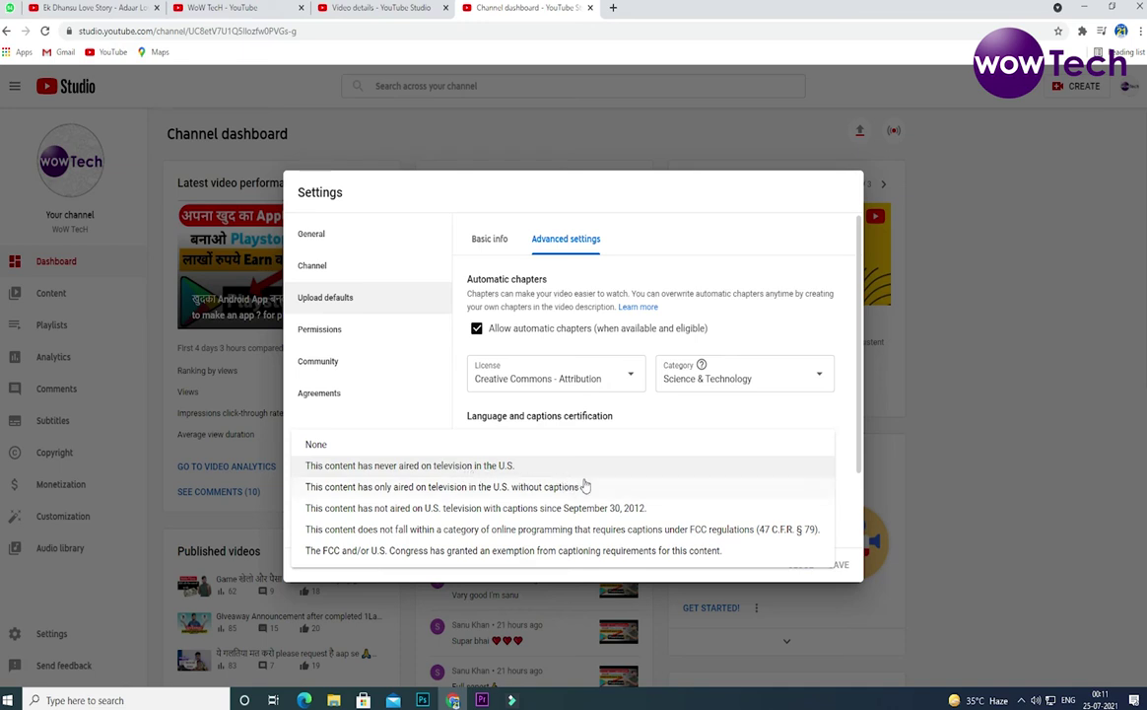
click(476, 447)
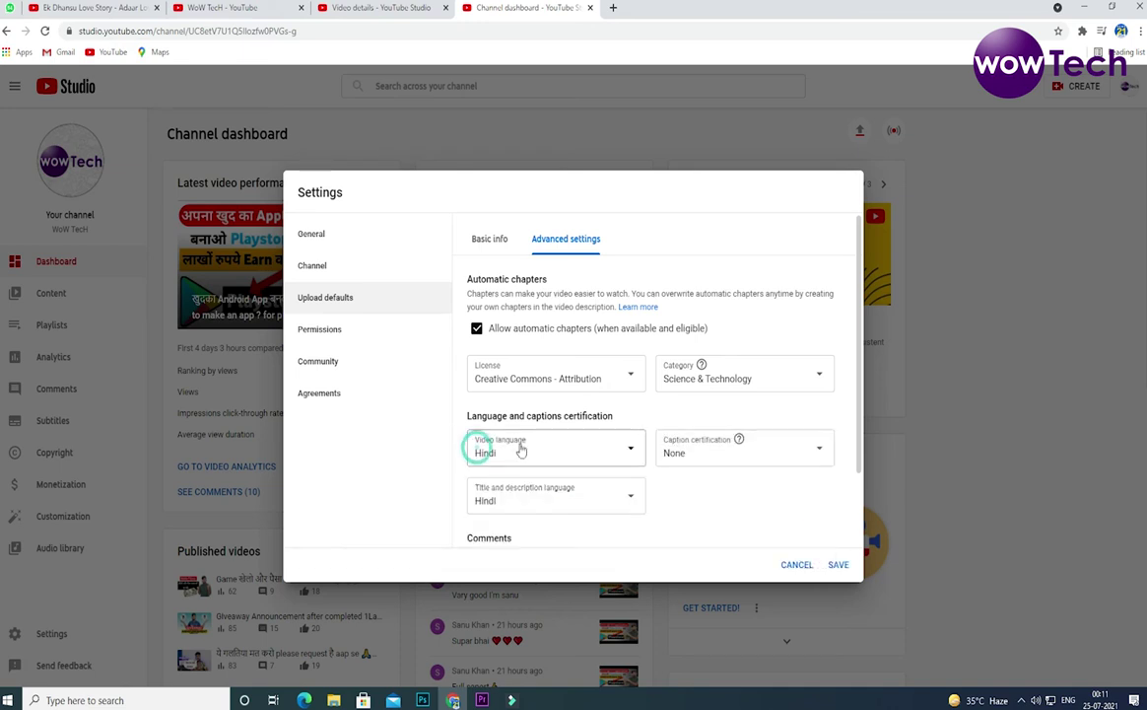
scroll(583, 463, down, 2)
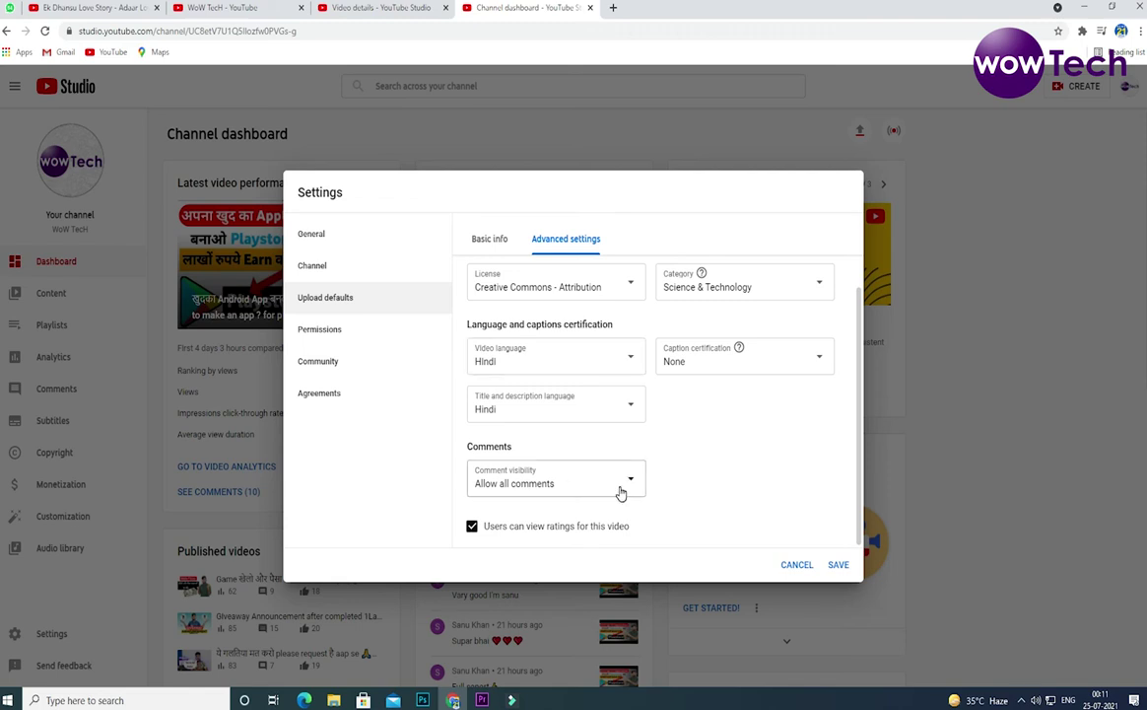
click(631, 484)
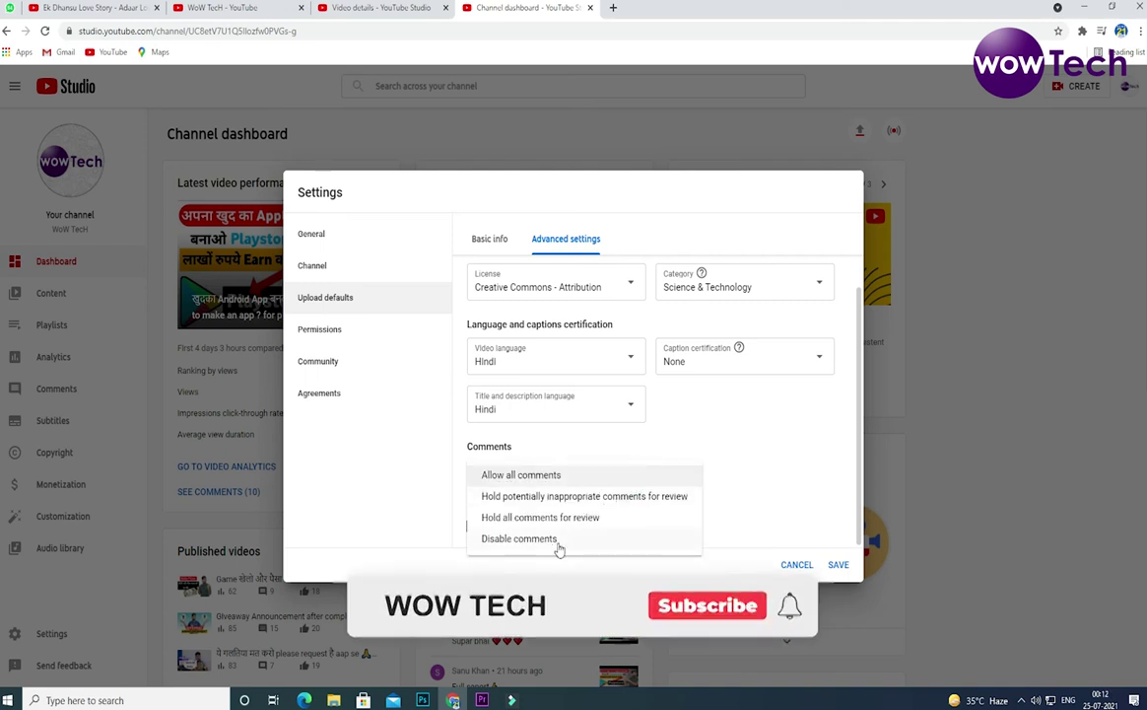
click(654, 435)
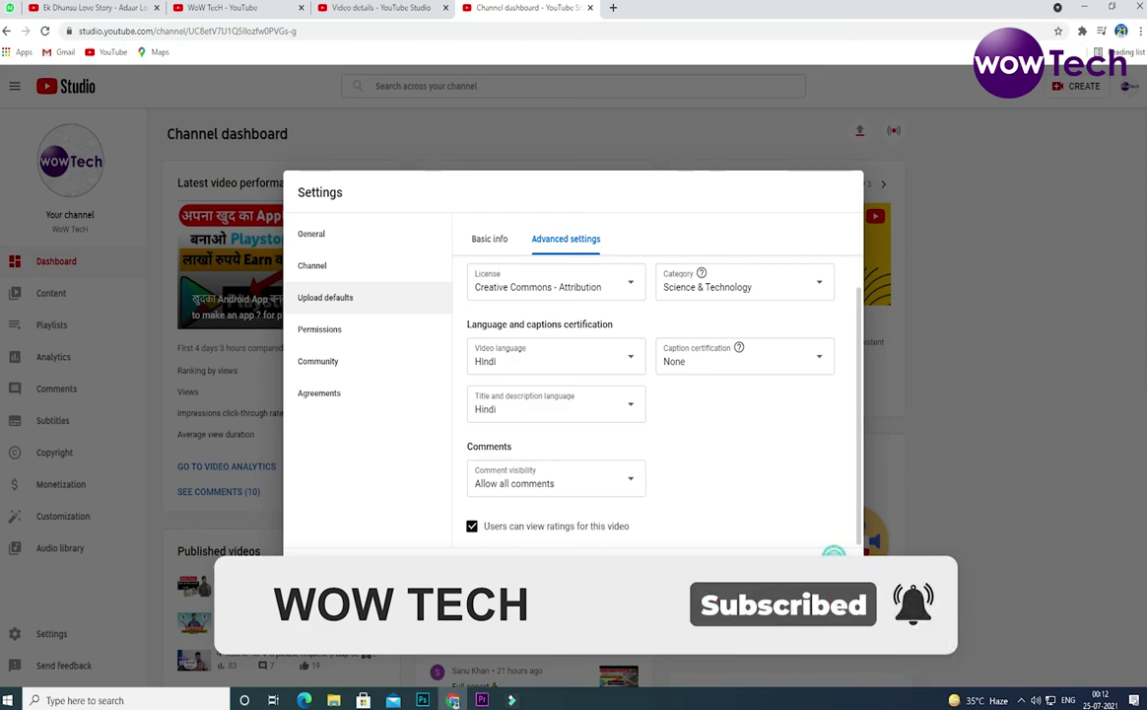
click(833, 548)
Switch to the WoW TecH channel's videos page and look through its uploads
key(ctrl+2)
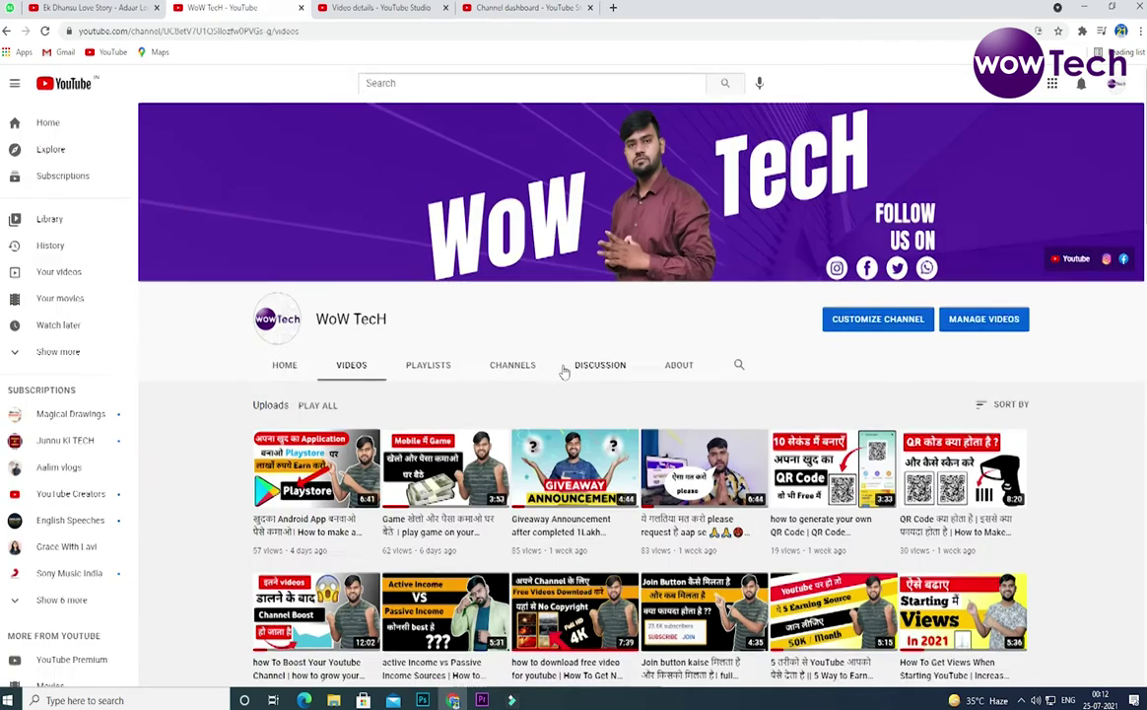
scroll(564, 372, down, 2)
scroll(560, 372, down, 1)
scroll(563, 371, up, 3)
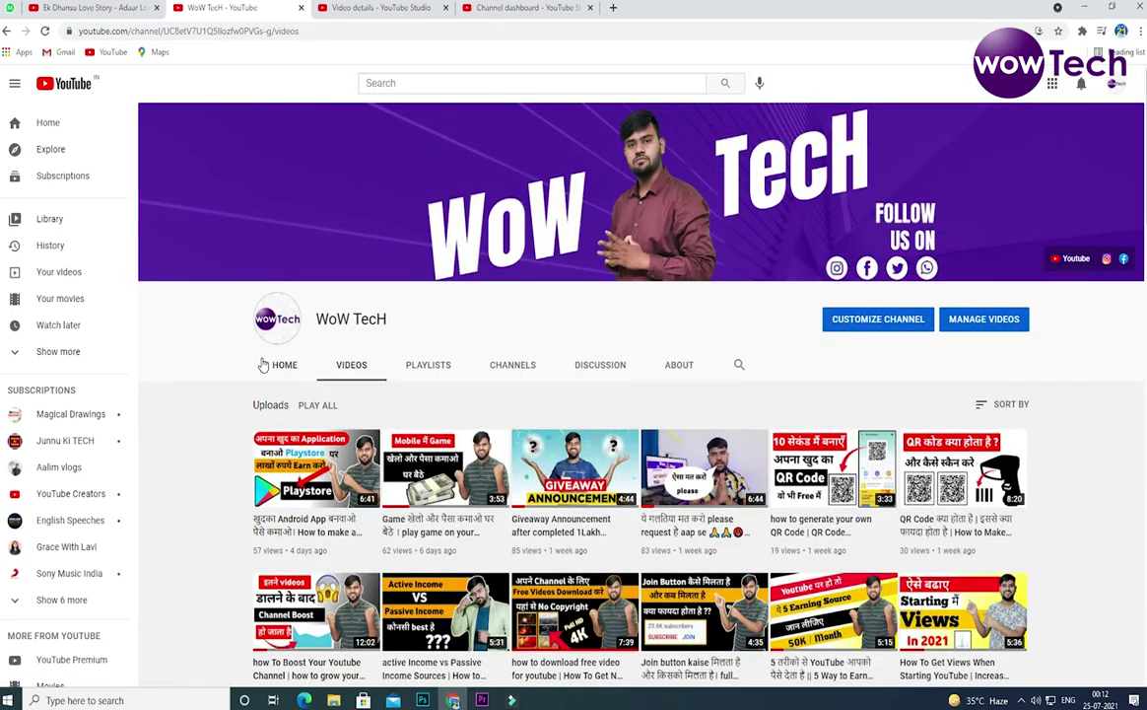
scroll(455, 424, down, 2)
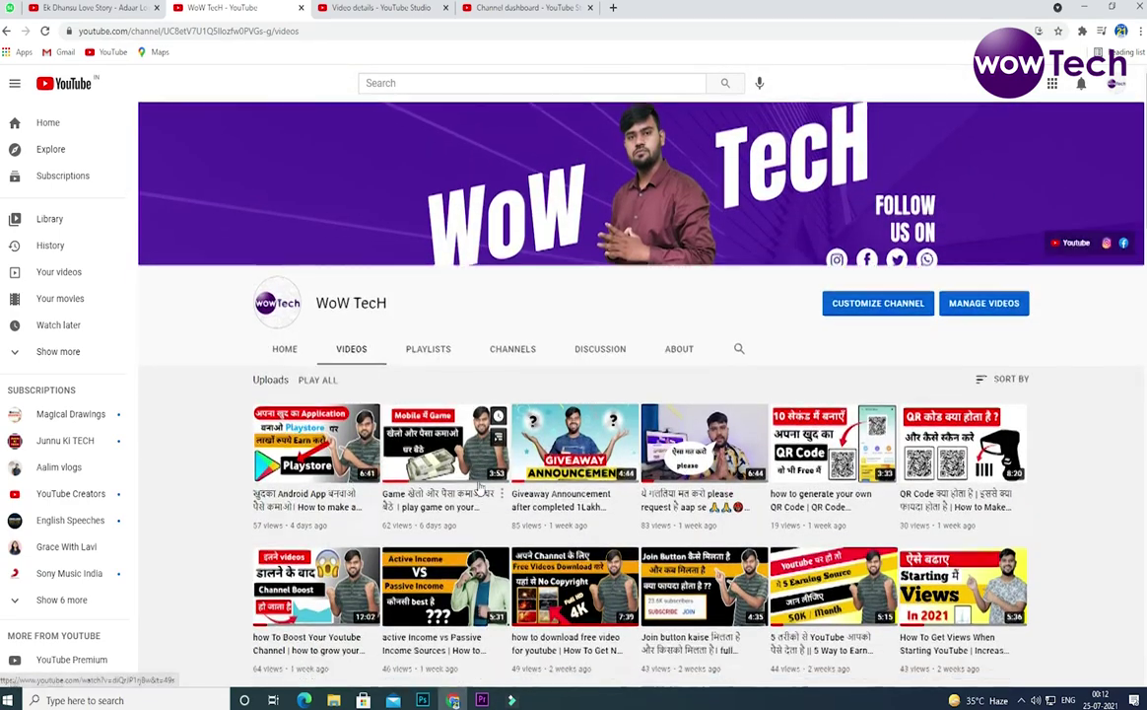
scroll(487, 488, up, 2)
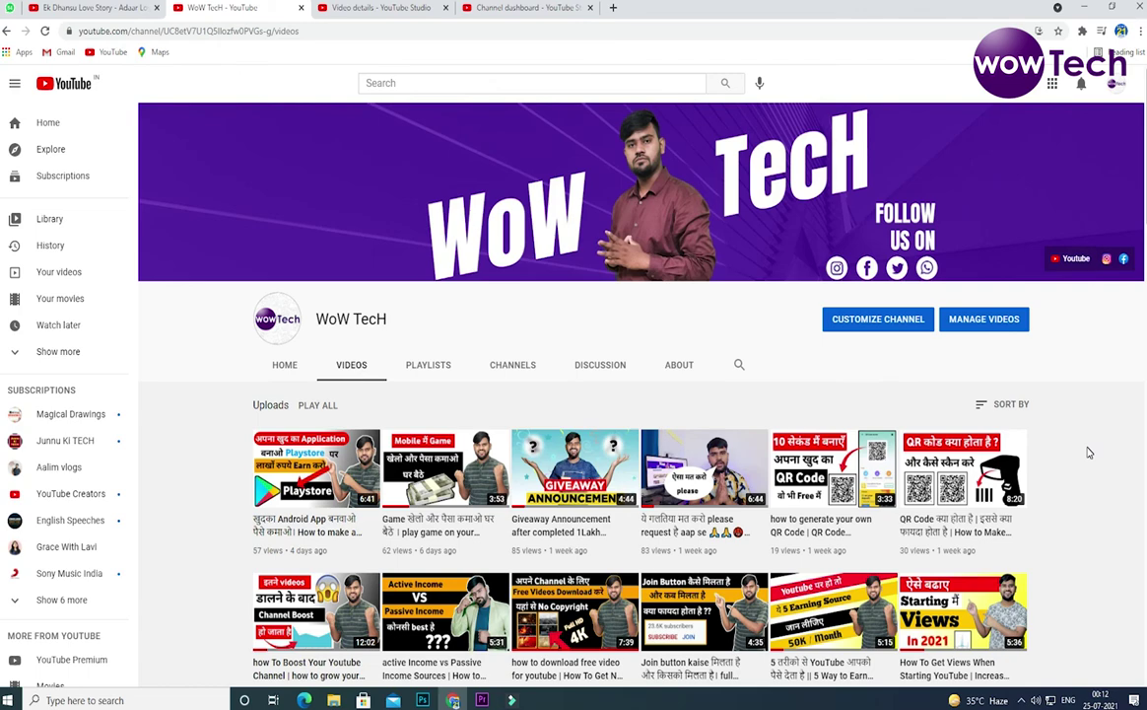
scroll(1089, 453, down, 1)
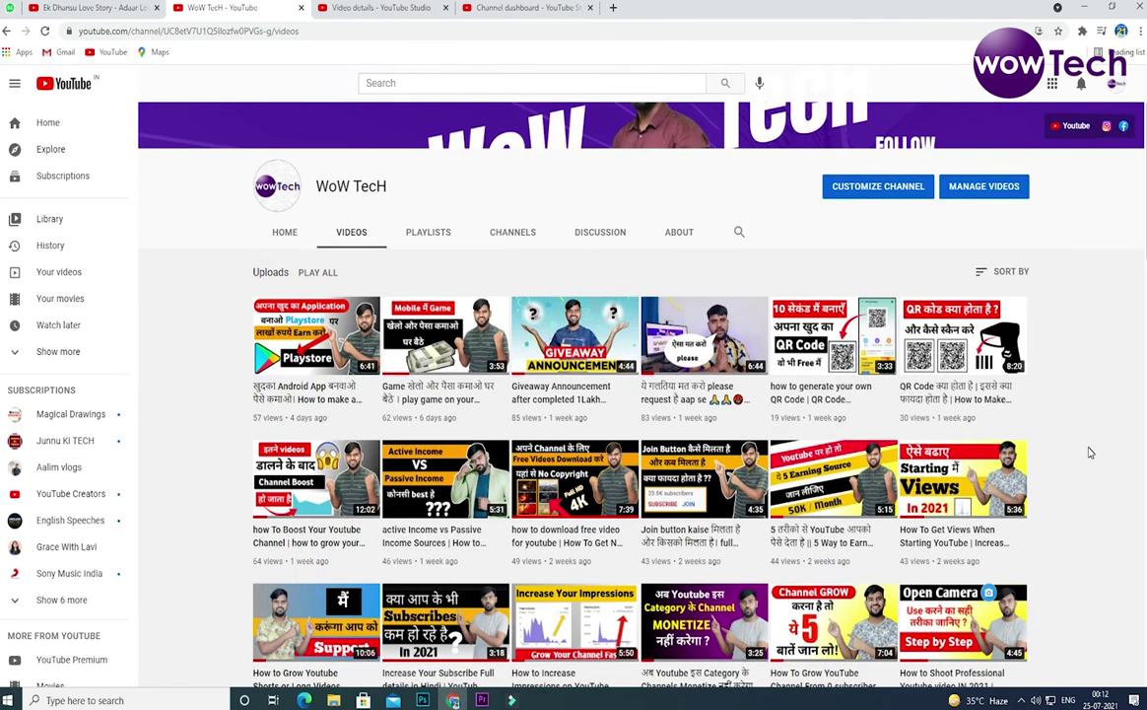
scroll(1089, 453, down, 1)
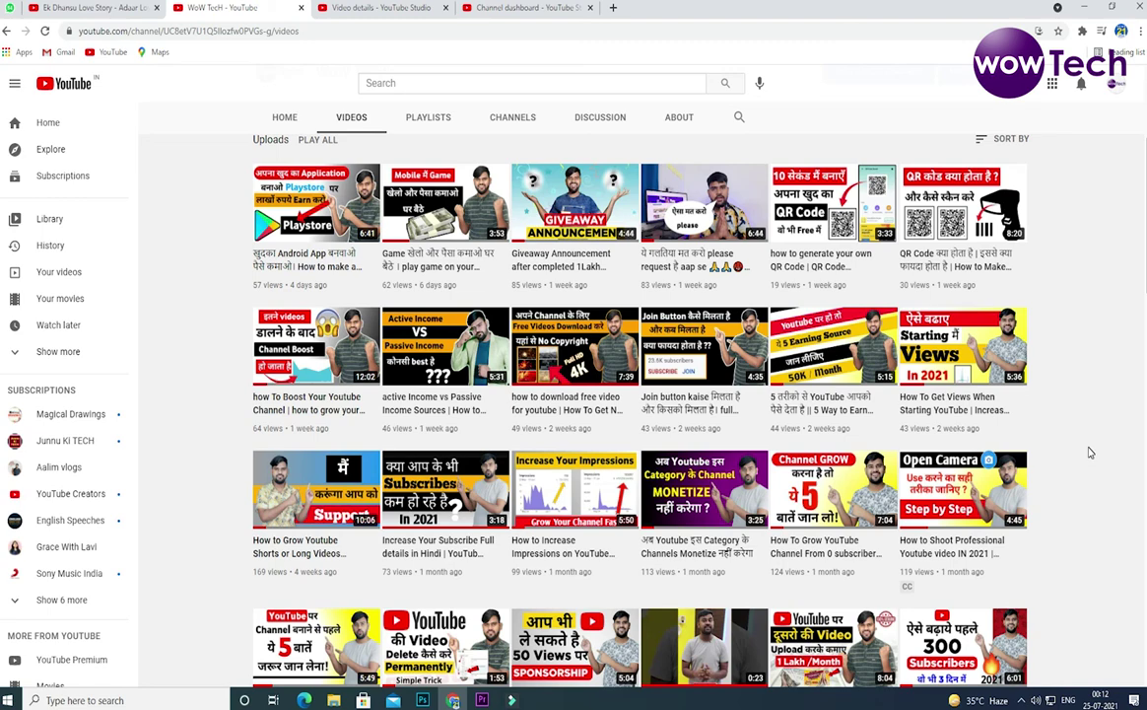
scroll(1089, 453, up, 2)
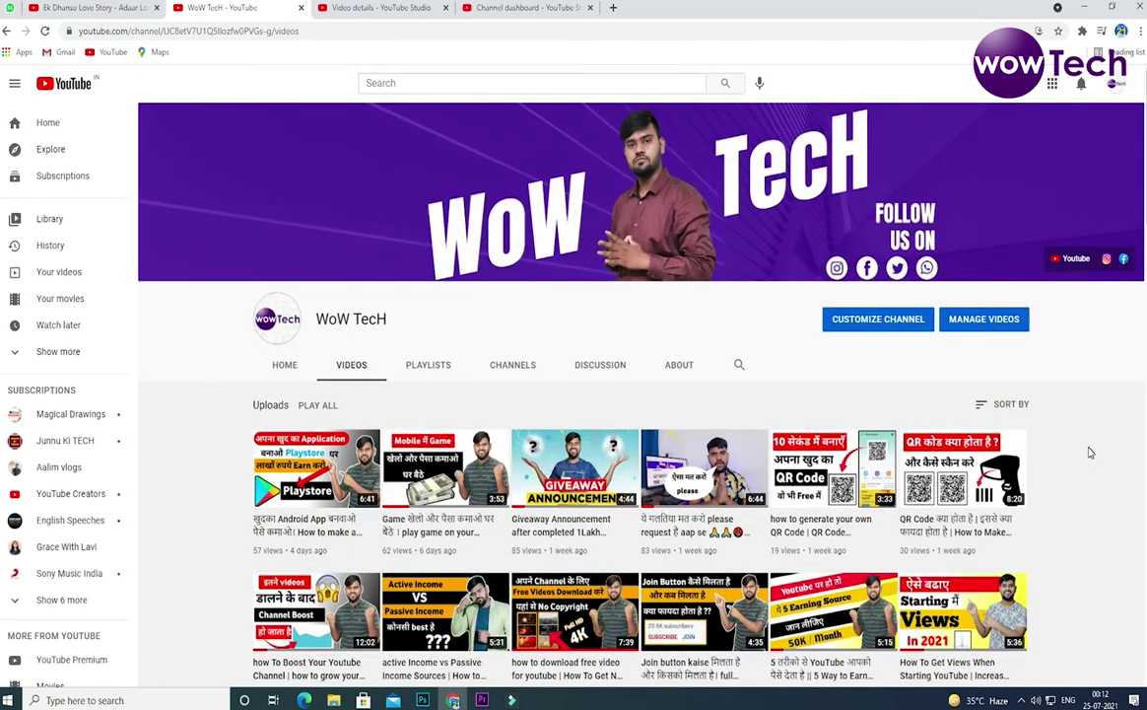